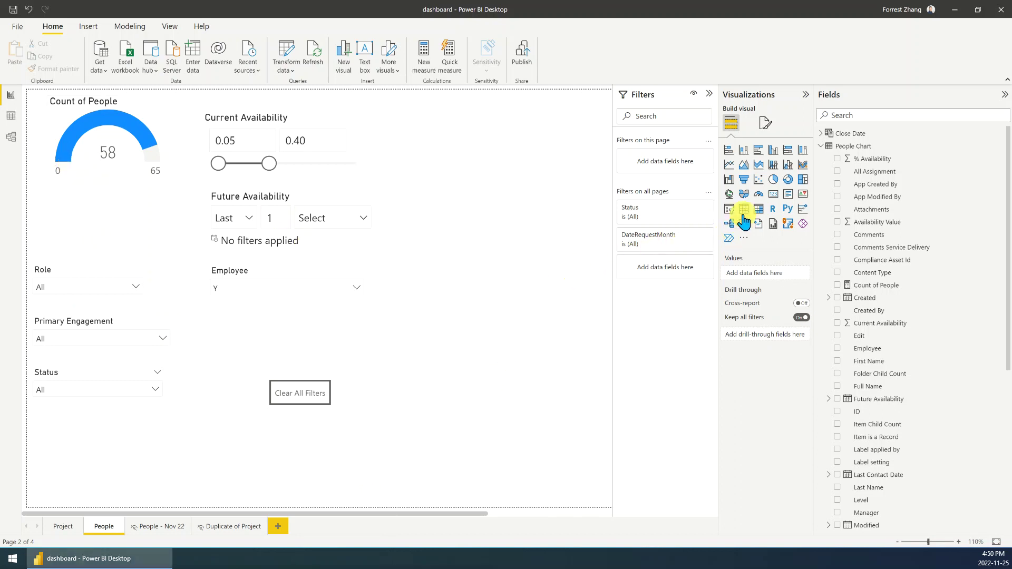
# Add a gauge beside Future Availability showing Count of People, reading 58 of 116.
pyautogui.click(758, 202)
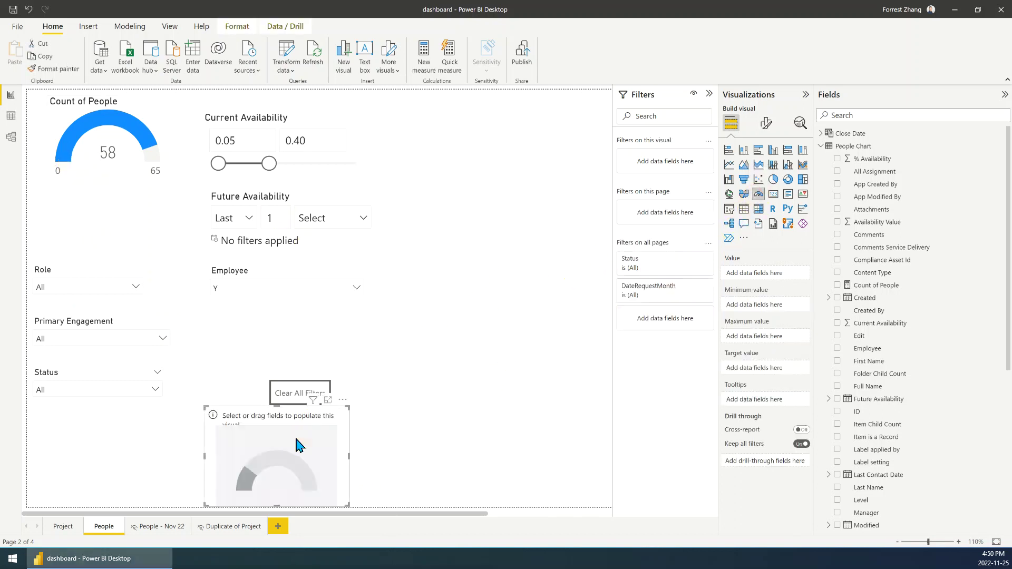
pyautogui.moveTo(301, 446); pyautogui.dragTo(500, 262)
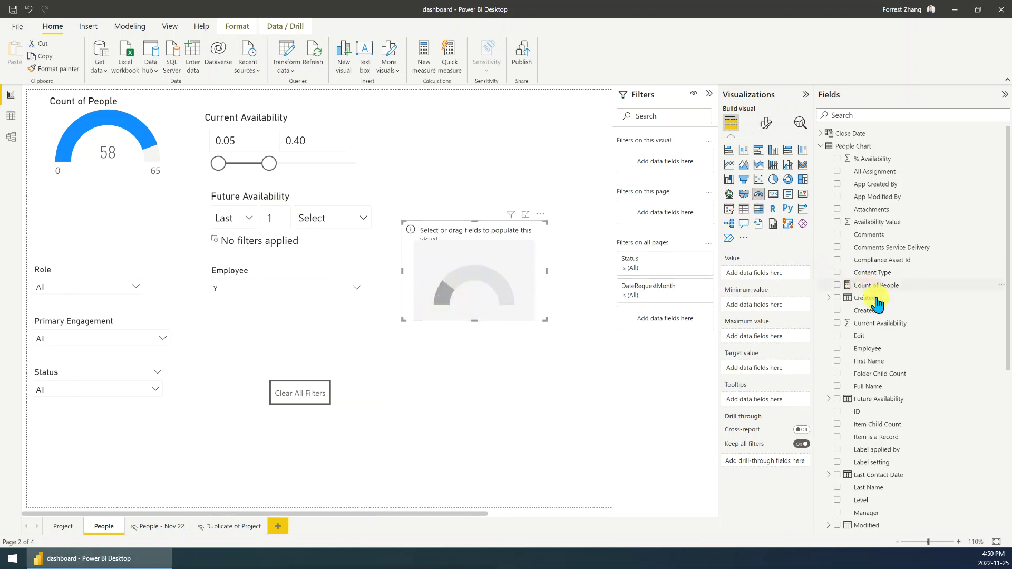
pyautogui.moveTo(866, 292); pyautogui.dragTo(451, 282)
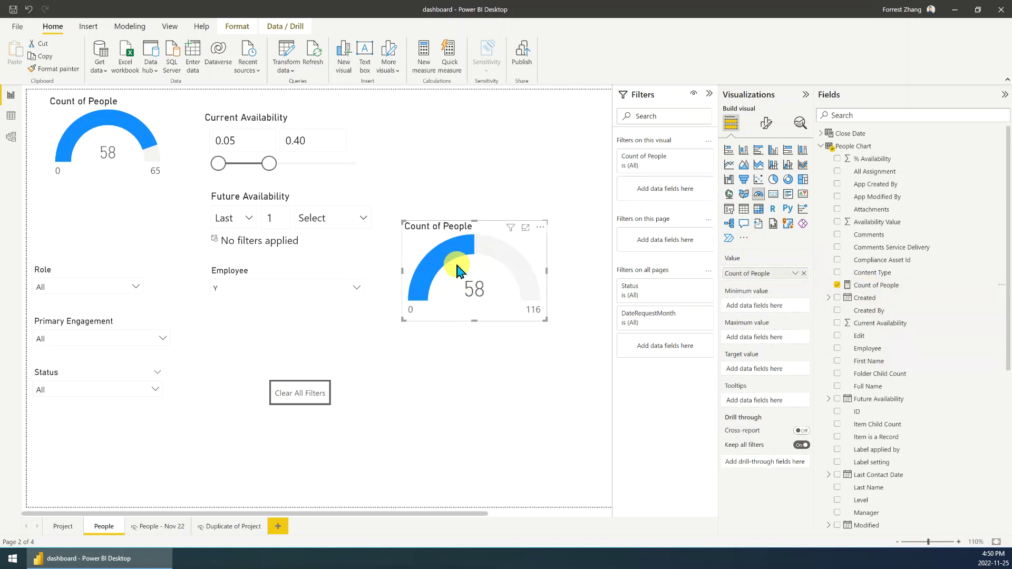
pyautogui.click(471, 270)
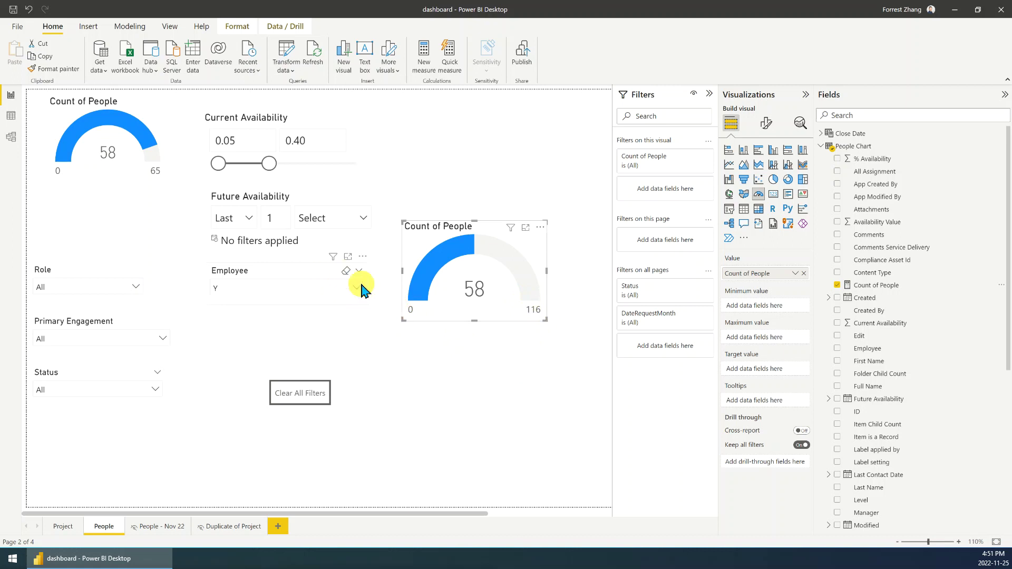
# Drag the Current Availability upper bound from 0.40 to 0.62, making the range 0.05–0.62.
pyautogui.moveTo(270, 165); pyautogui.dragTo(307, 176)
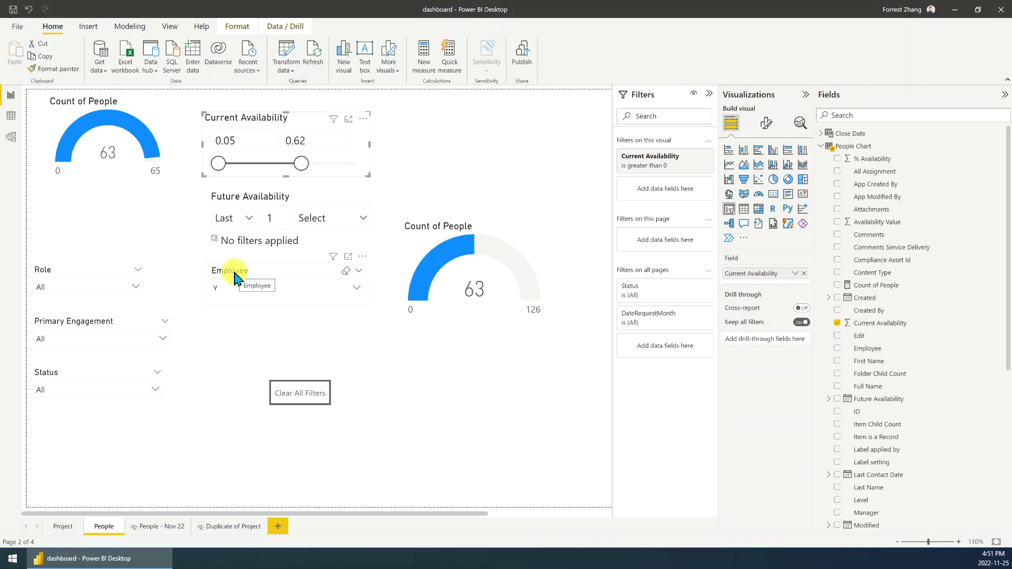
# Filter the Employee slicer to employee type N instead of Y.
pyautogui.click(223, 293)
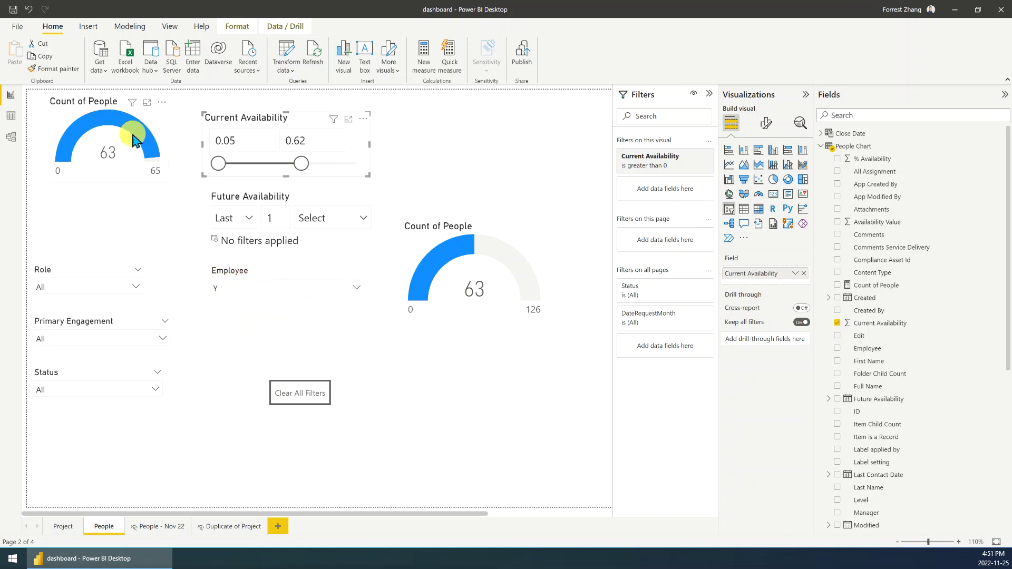
pyautogui.click(89, 174)
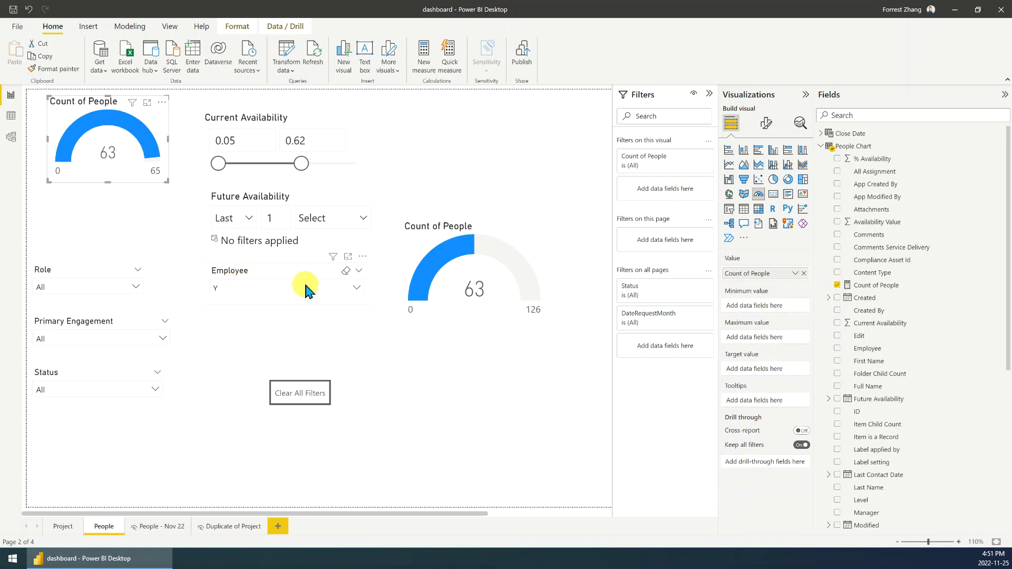
pyautogui.click(356, 290)
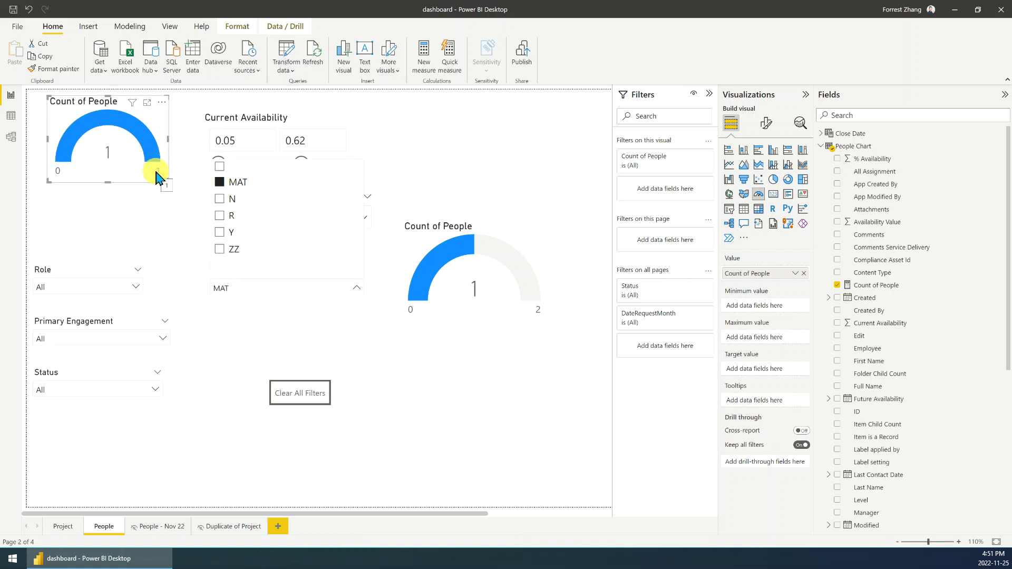
pyautogui.click(220, 199)
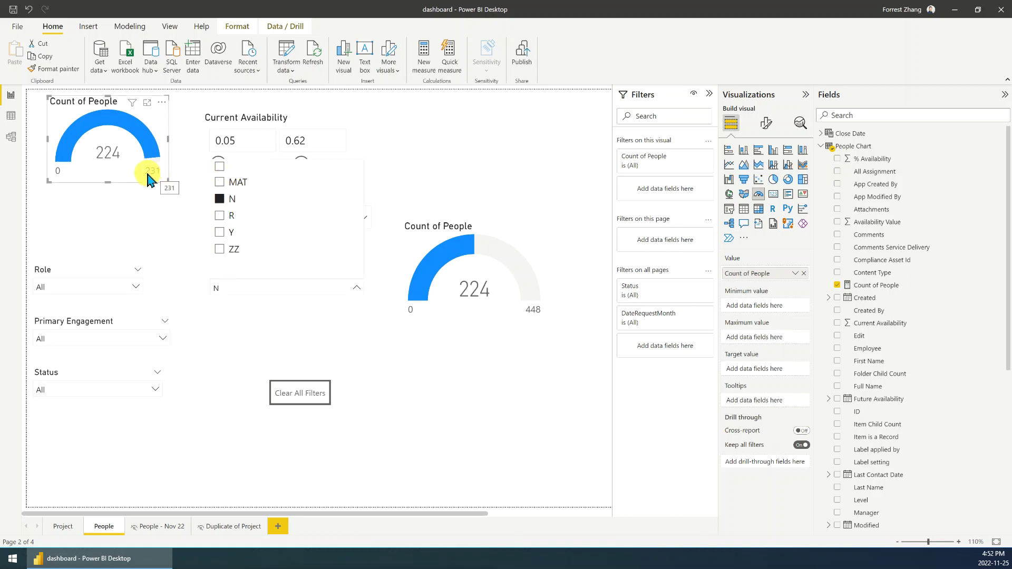
pyautogui.click(285, 340)
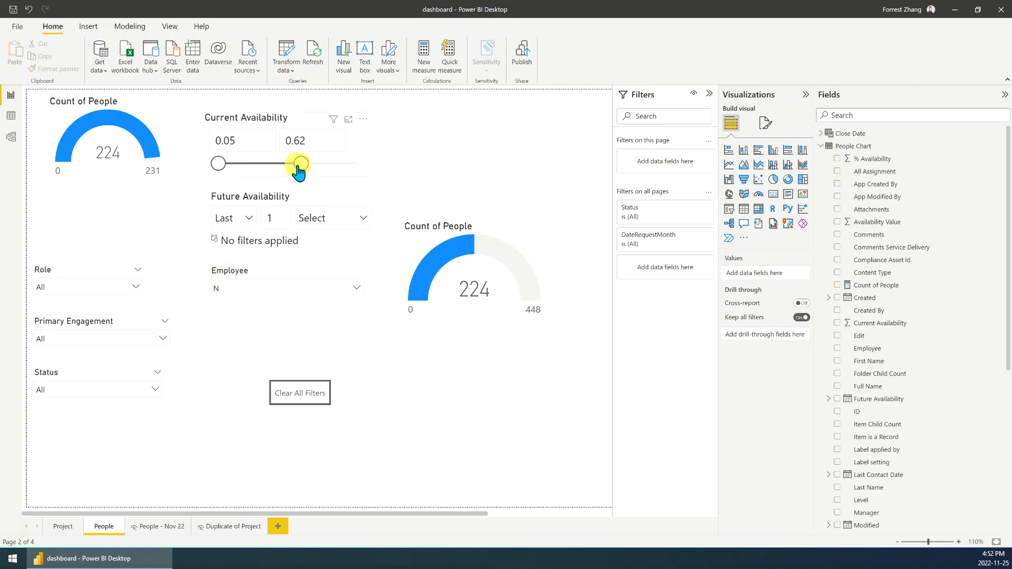
# Lower the Current Availability upper bound to 0.39 so both Count of People gauges read 220.
pyautogui.moveTo(300, 167); pyautogui.dragTo(268, 166)
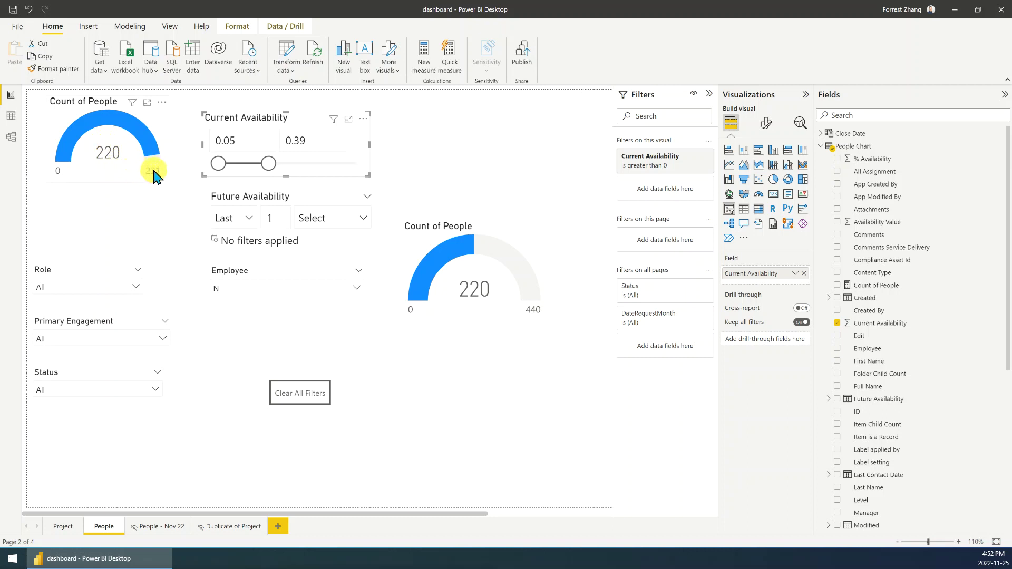
pyautogui.moveTo(156, 178)
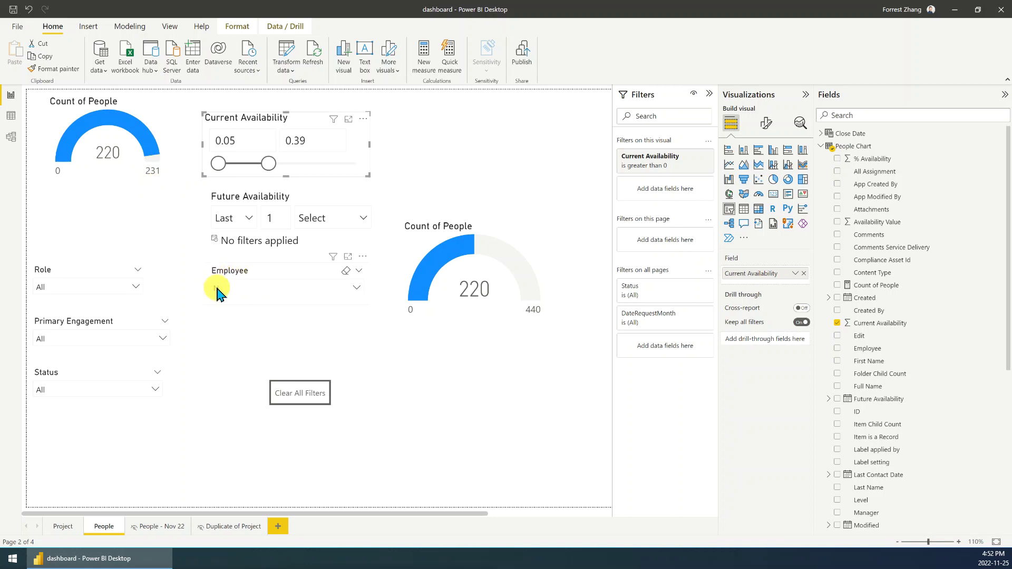
pyautogui.click(476, 290)
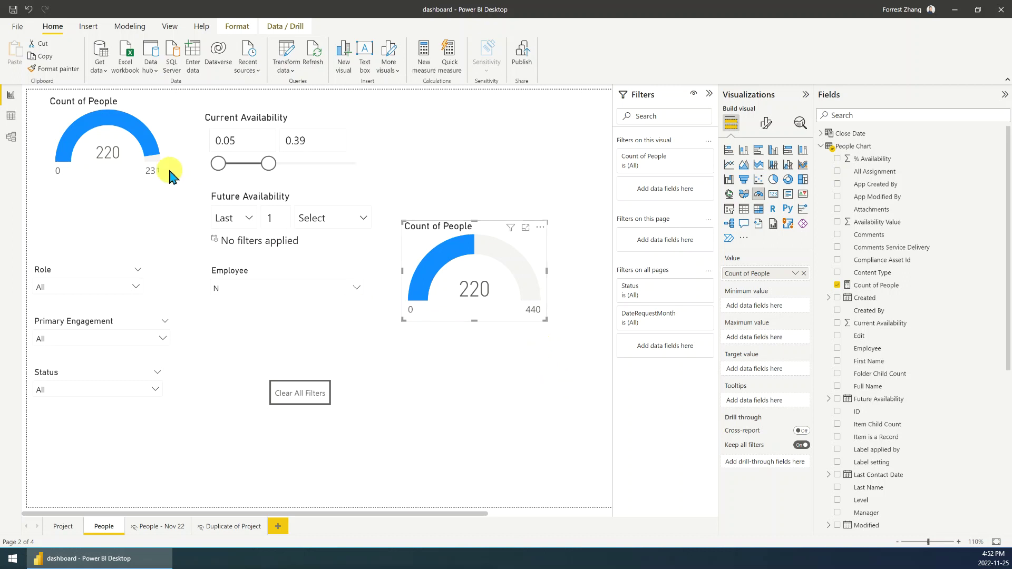
pyautogui.click(92, 144)
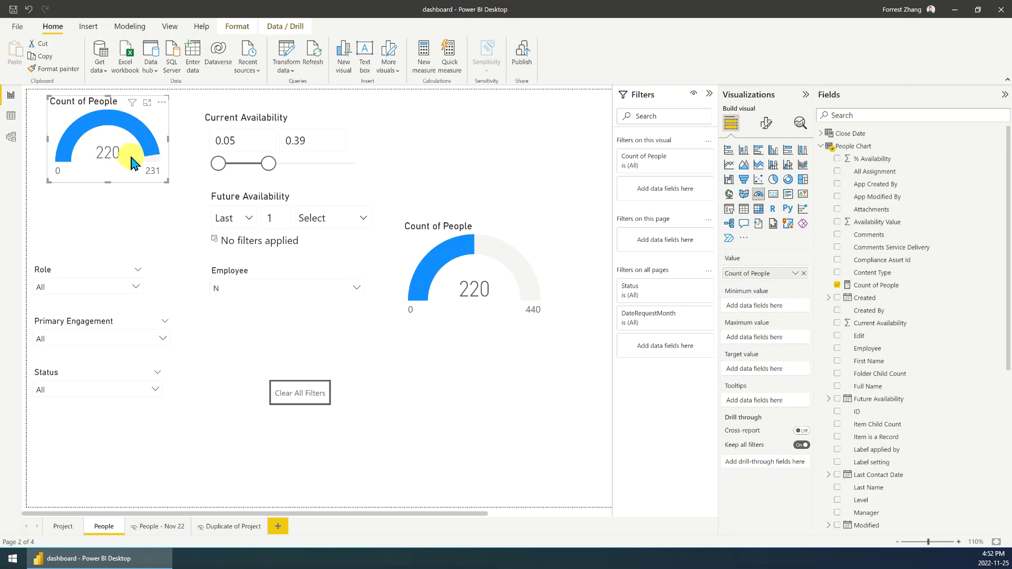
pyautogui.click(433, 286)
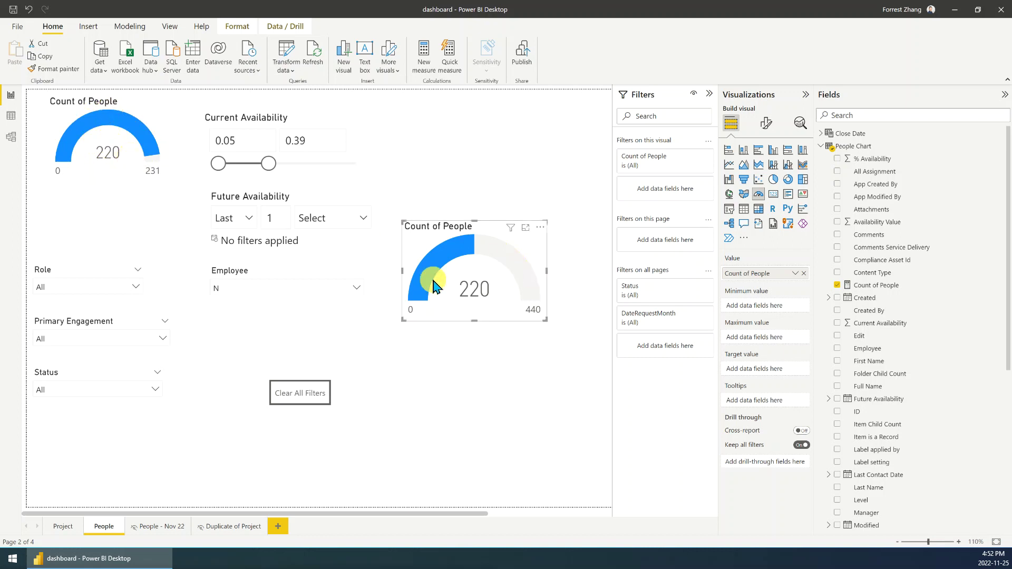
pyautogui.press('Delete')
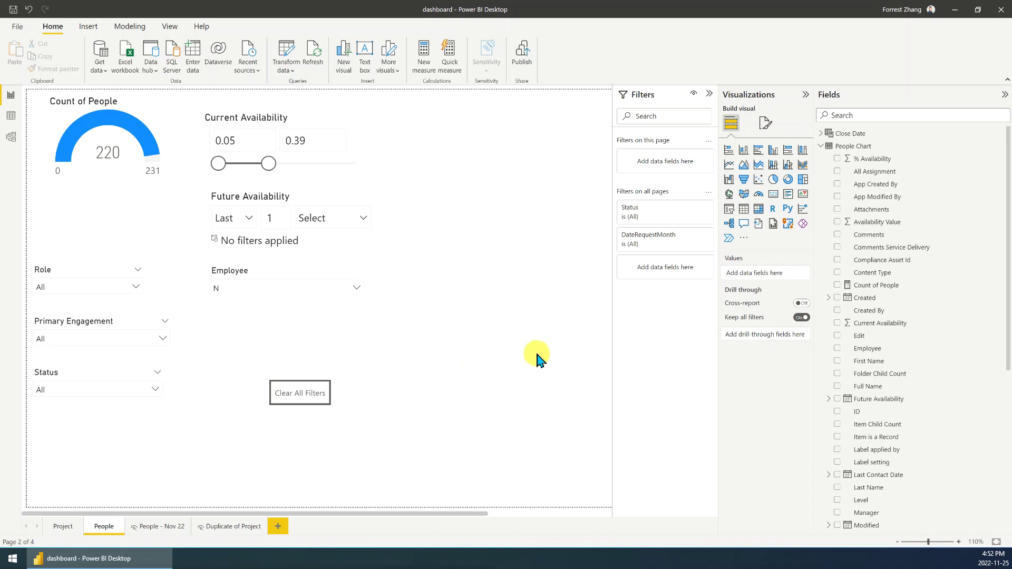
pyautogui.scroll(-3, 884, 429)
pyautogui.scroll(-2, 884, 429)
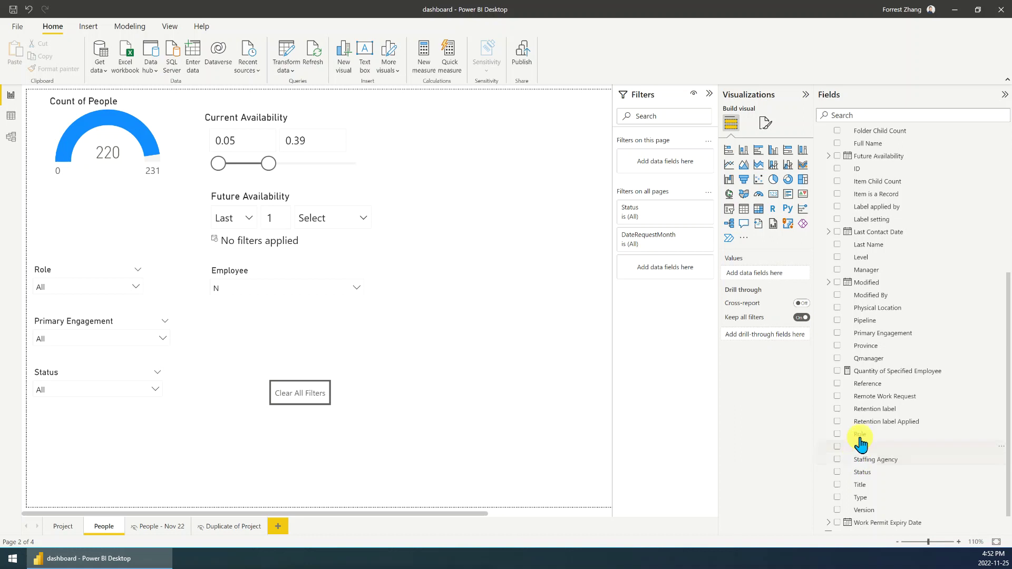
pyautogui.scroll(5, 870, 359)
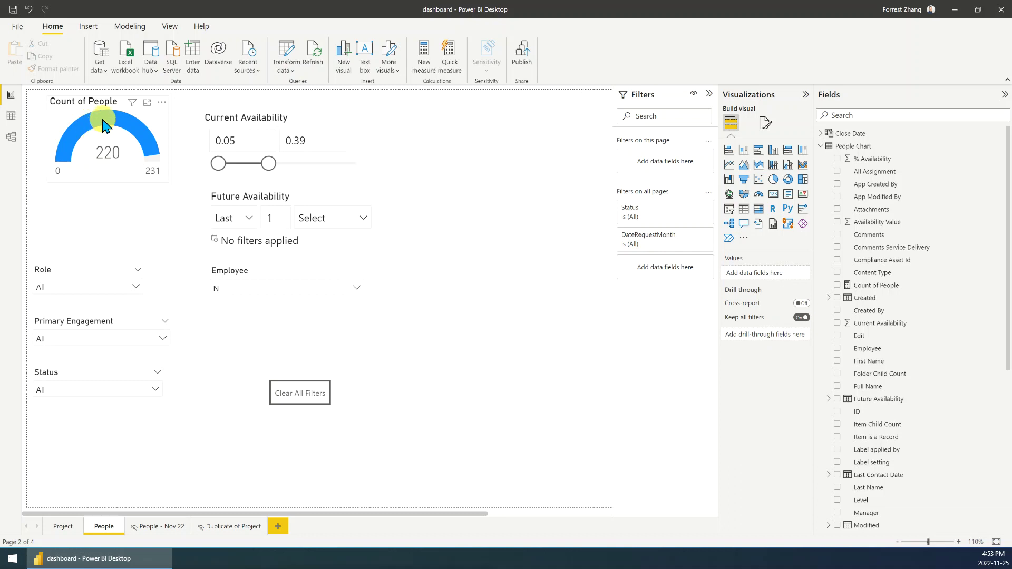
pyautogui.click(851, 147)
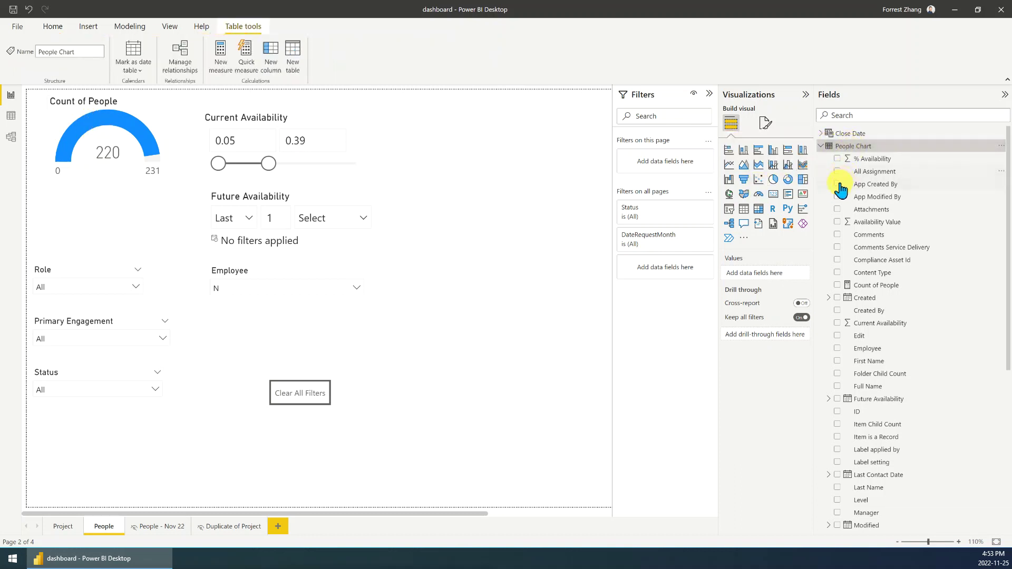
pyautogui.scroll(-10, 870, 263)
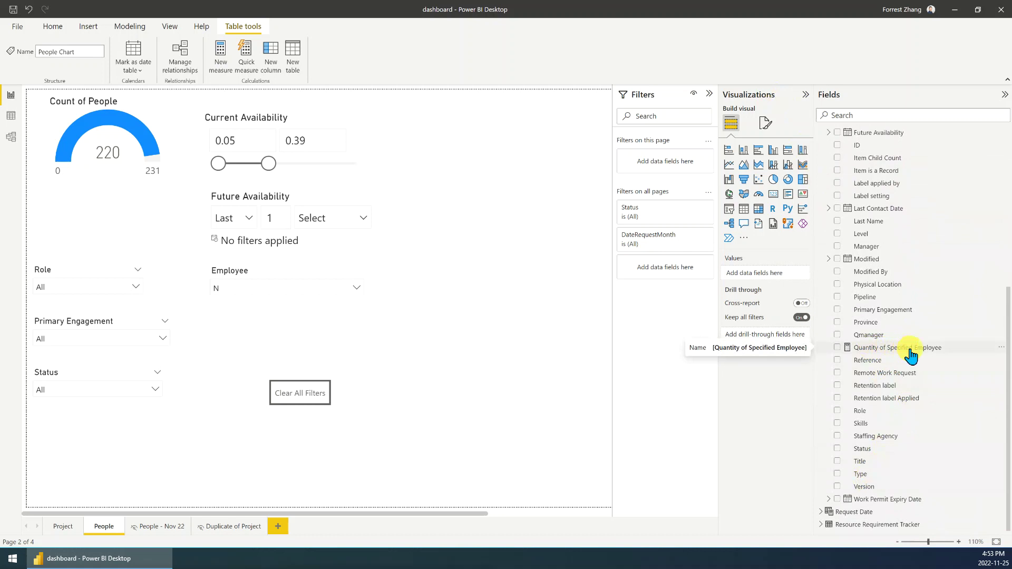
pyautogui.doubleClick(916, 357)
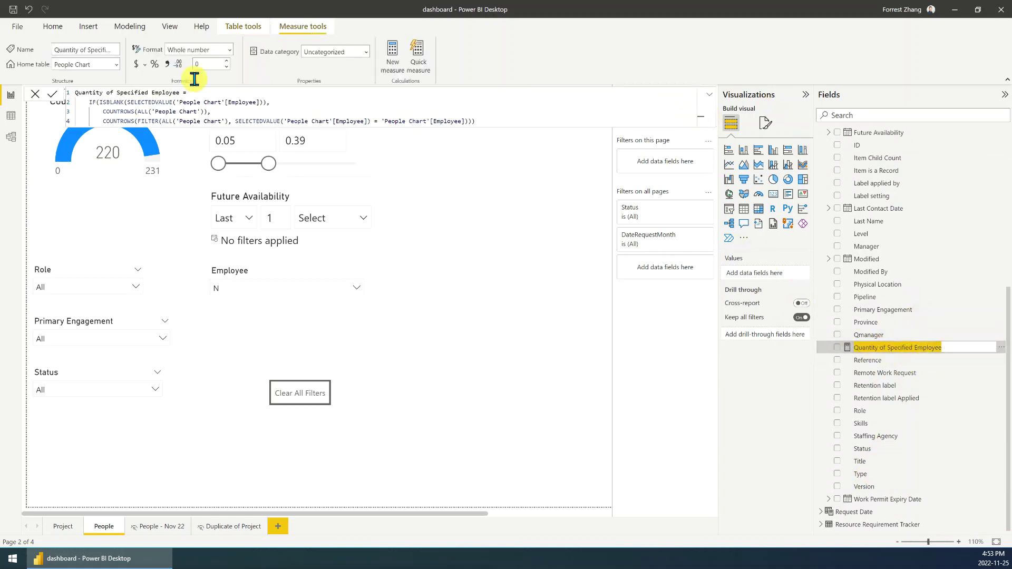
# Highlight the SELECTEDVALUE expression in the Quantity of Specified Employee DAX formula.
pyautogui.click(87, 98)
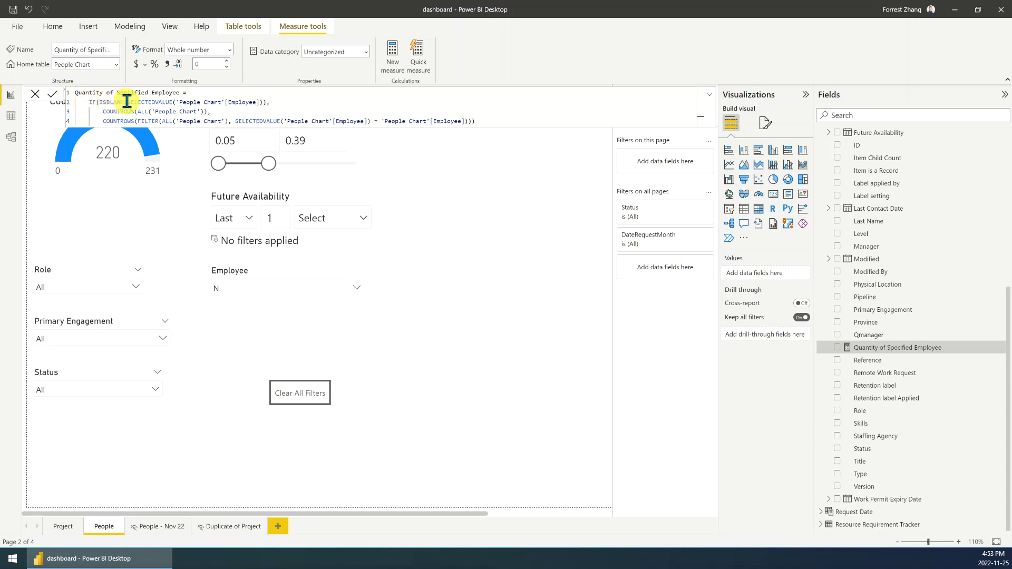
pyautogui.moveTo(139, 103); pyautogui.dragTo(226, 103)
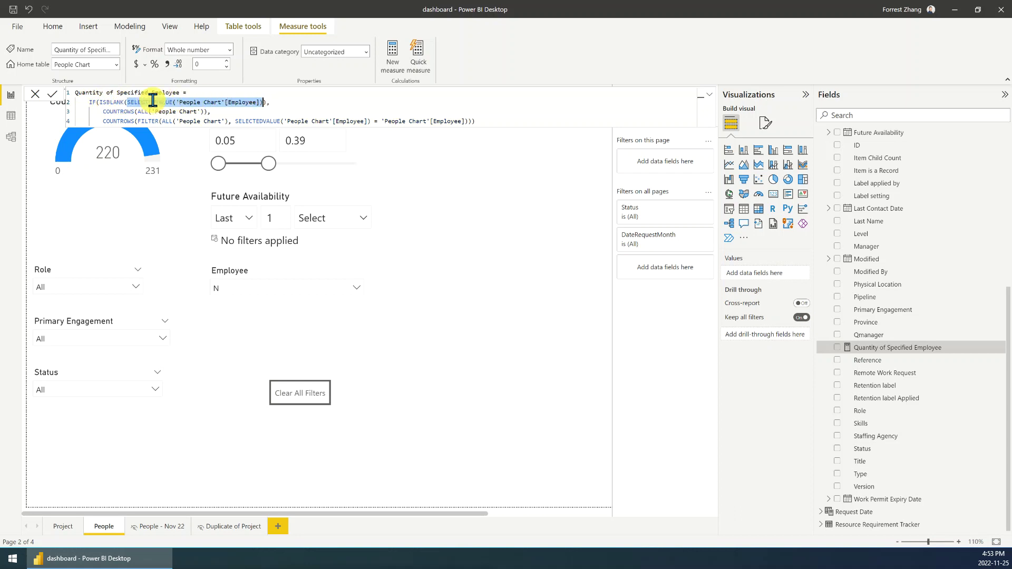
pyautogui.moveTo(242, 270)
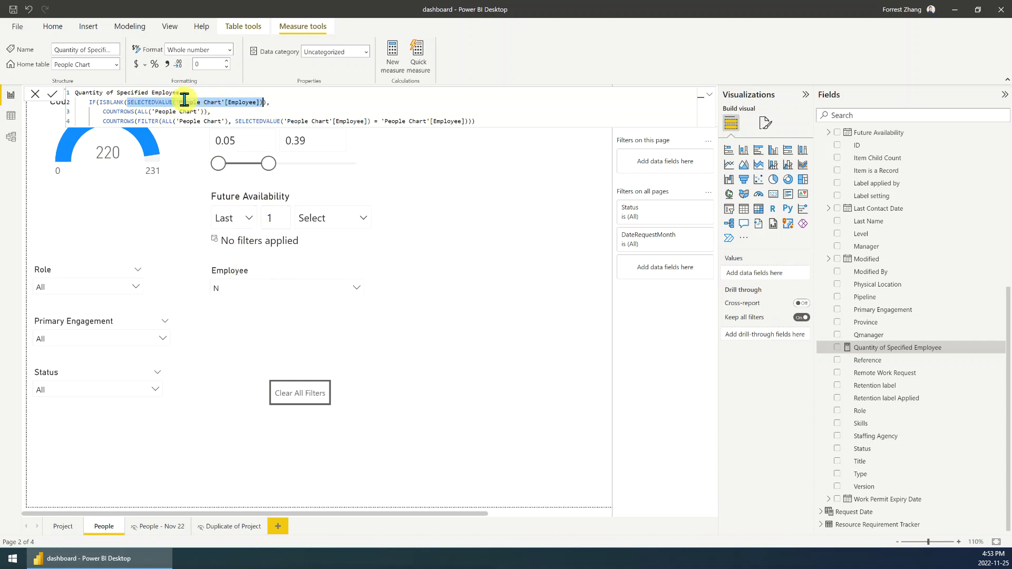
pyautogui.scroll(7, 843, 156)
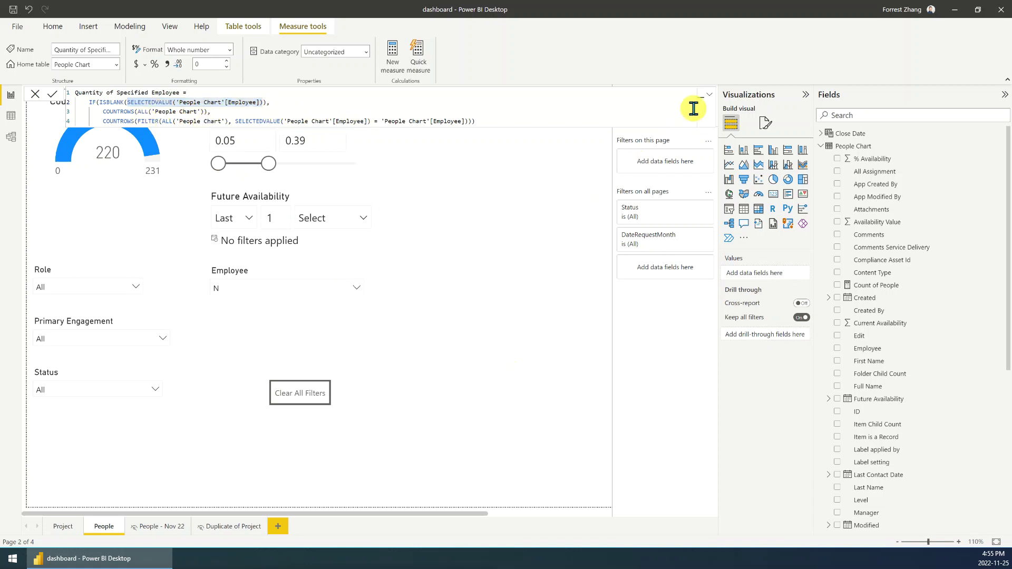
pyautogui.click(711, 98)
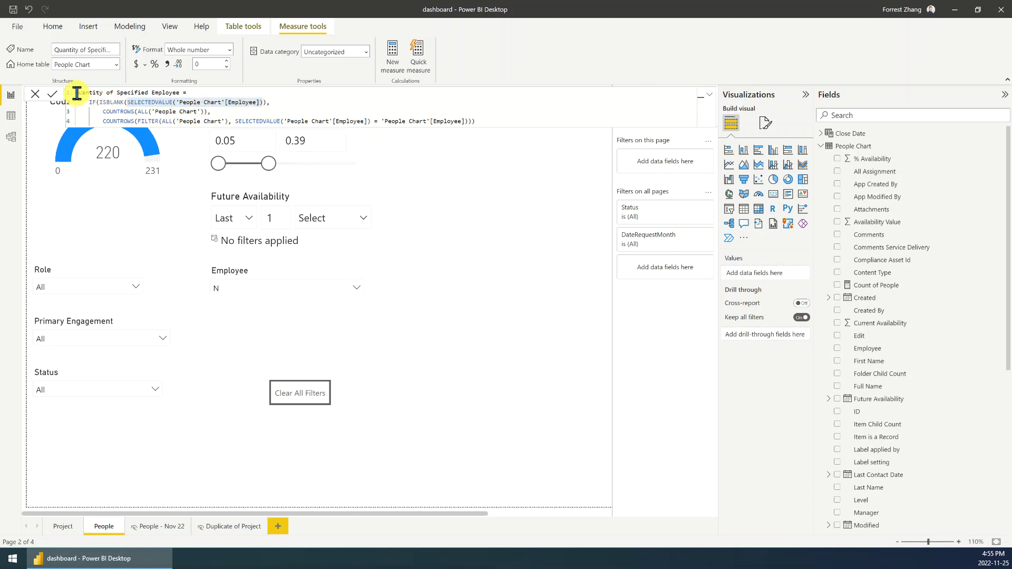
# Close the measure formula and open the Count of People gauge's Gauge axis Max field-value formatting.
pyautogui.click(204, 102)
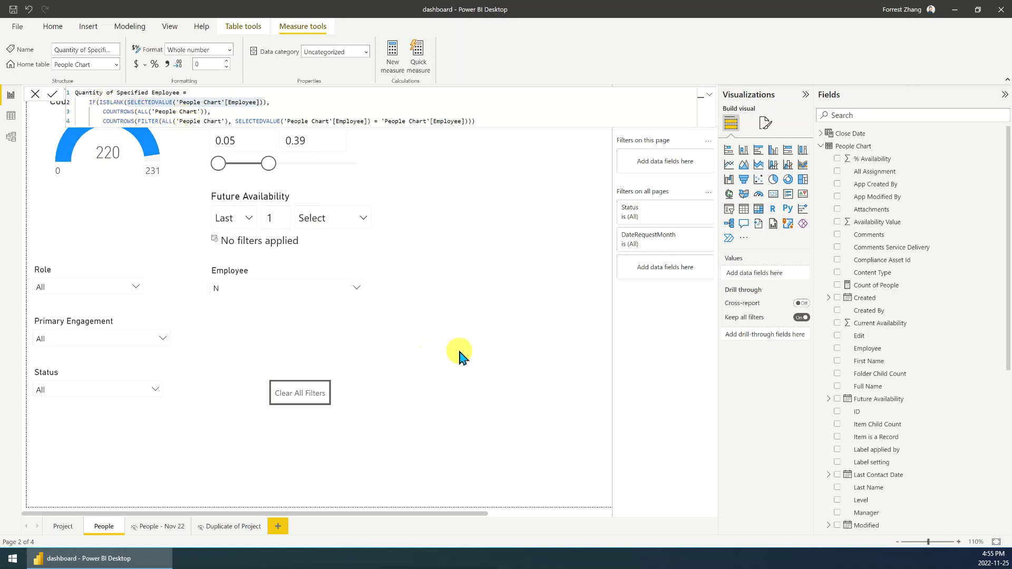
pyautogui.click(709, 100)
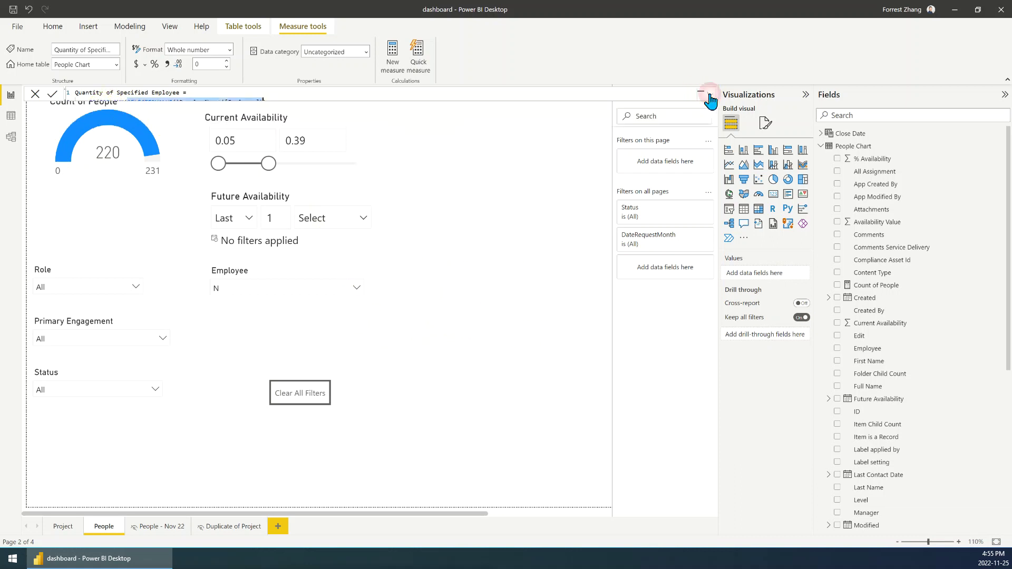
pyautogui.click(117, 139)
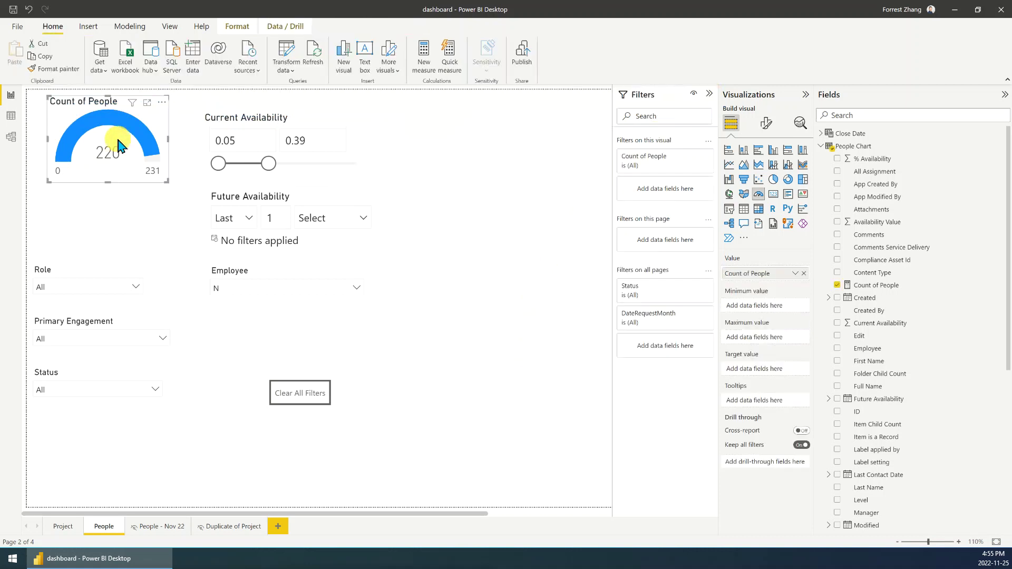
pyautogui.click(766, 124)
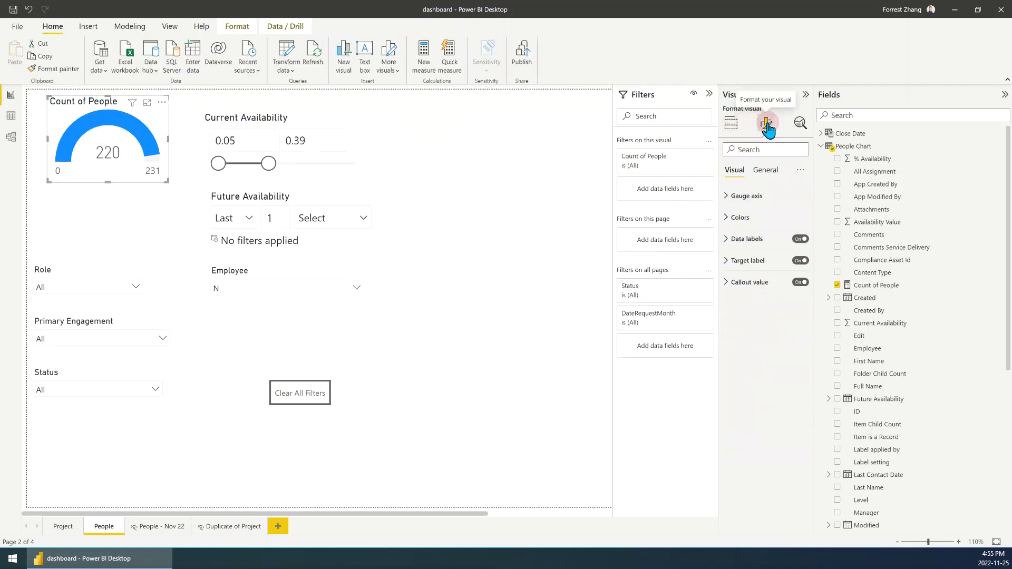
pyautogui.click(753, 197)
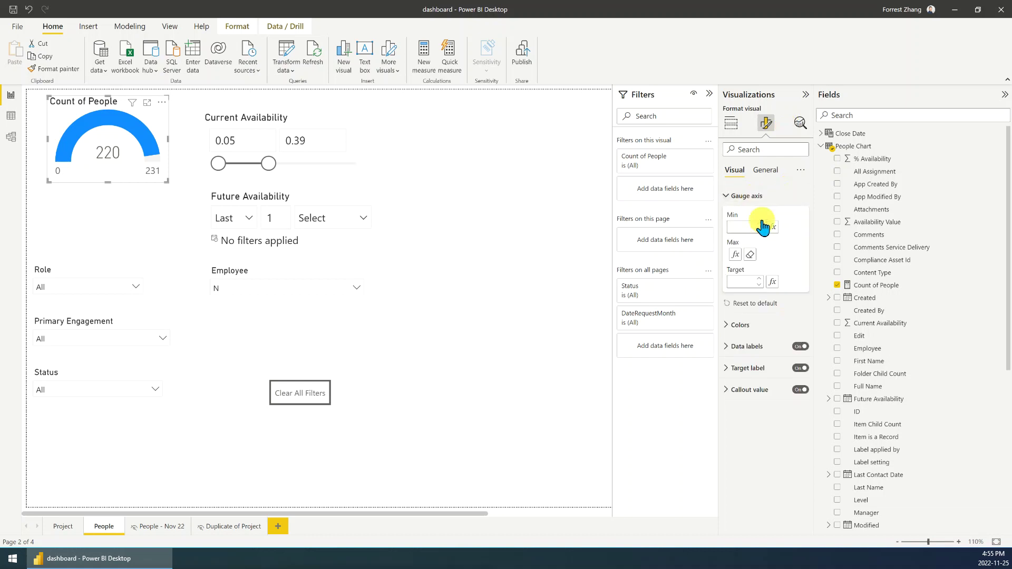
pyautogui.click(736, 257)
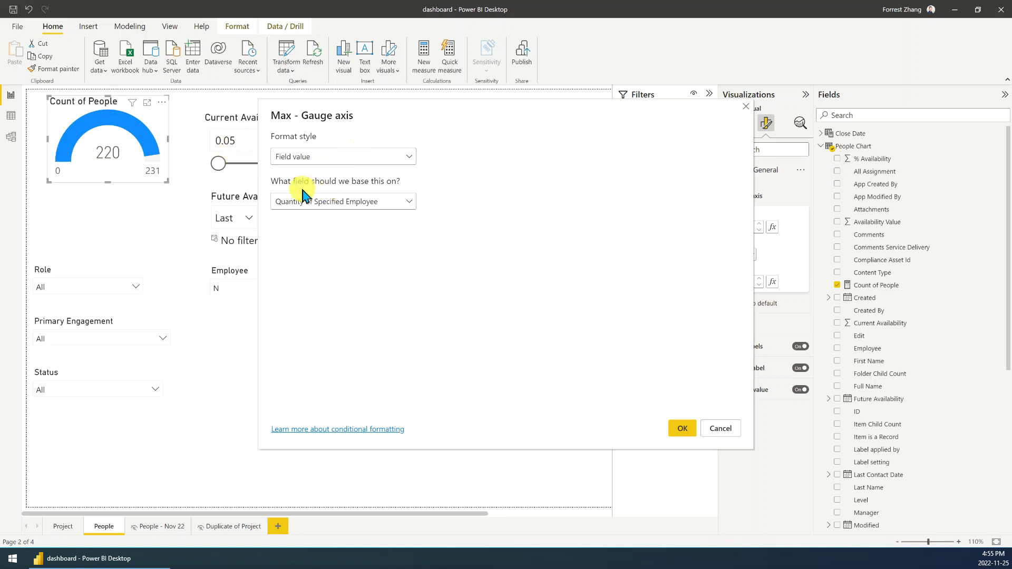
# Base the gauge Max on People Chart > Quantity of Specified Employee as a field value.
pyautogui.click(295, 205)
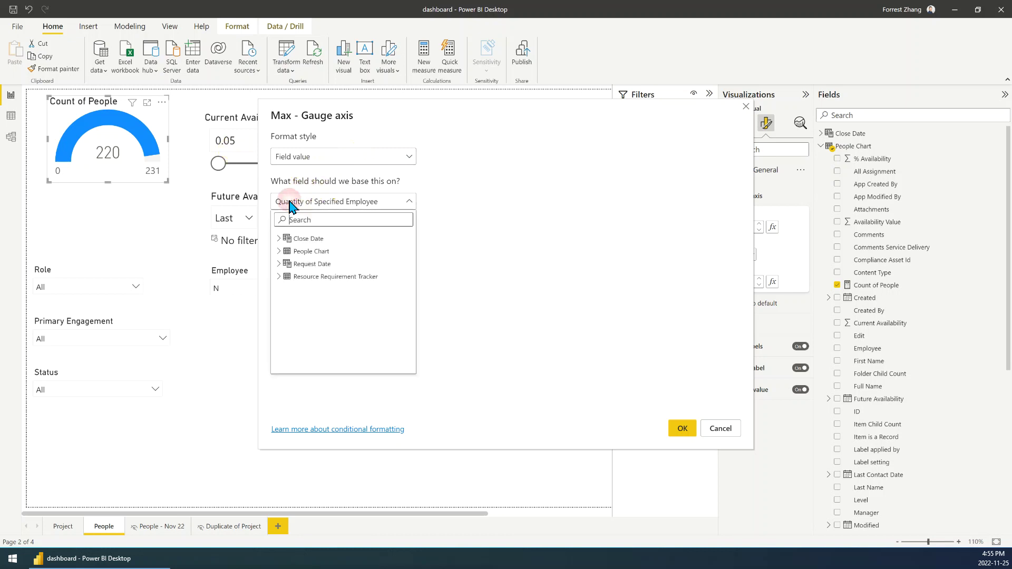
pyautogui.click(279, 252)
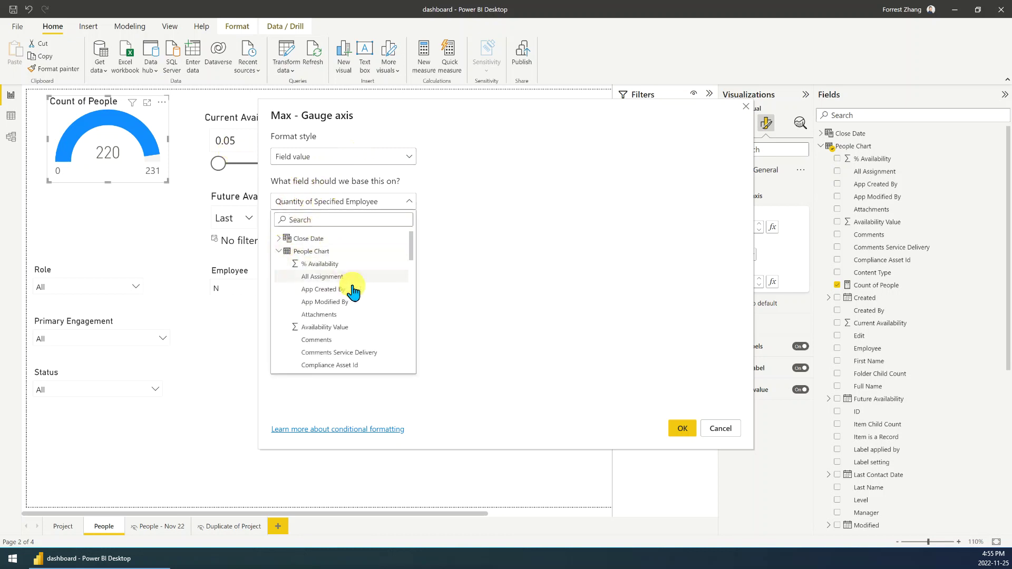
pyautogui.scroll(-5, 350, 288)
pyautogui.scroll(-3, 355, 298)
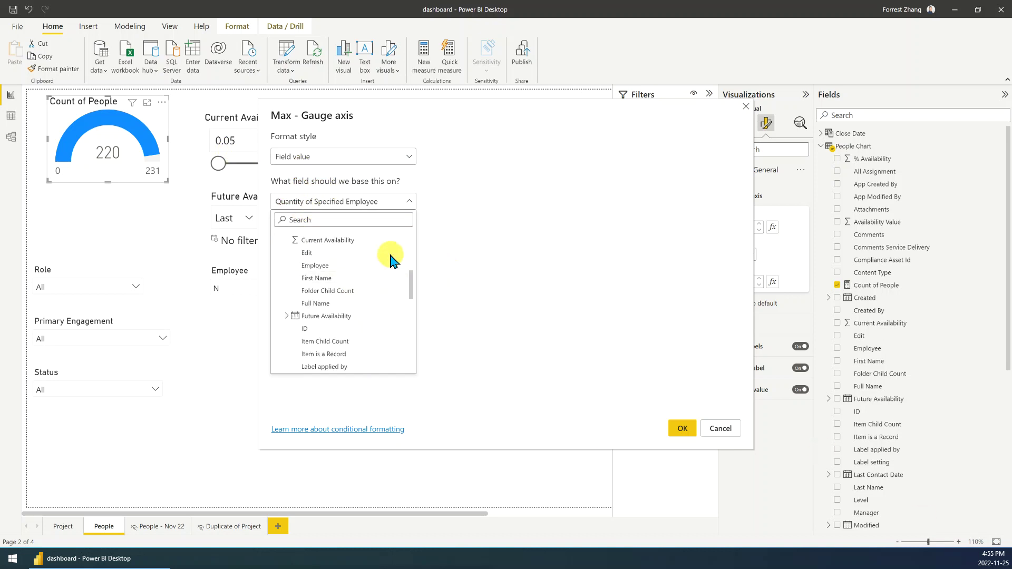
pyautogui.scroll(-3, 369, 279)
pyautogui.scroll(-3, 316, 325)
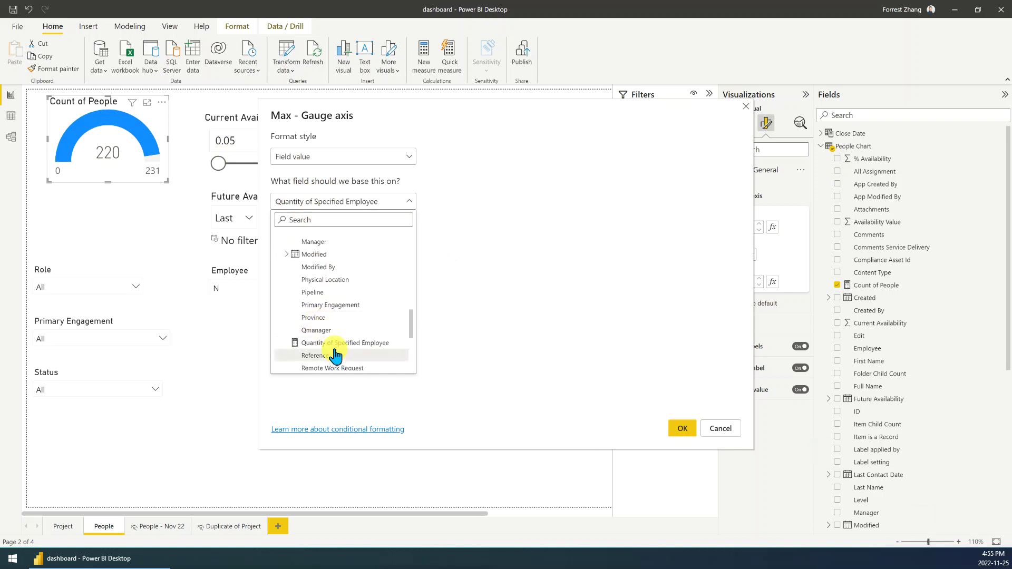
pyautogui.click(341, 342)
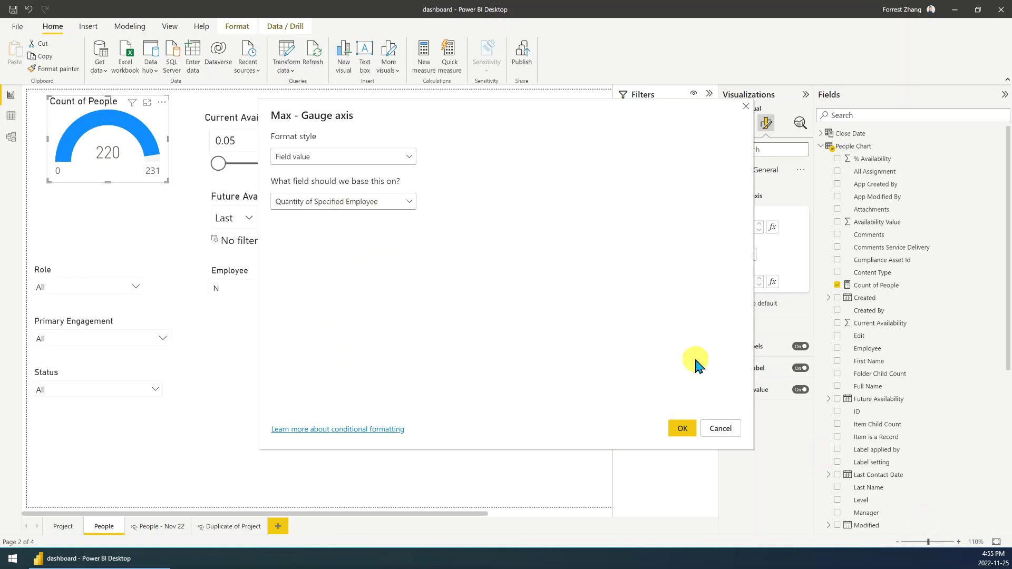
pyautogui.click(681, 432)
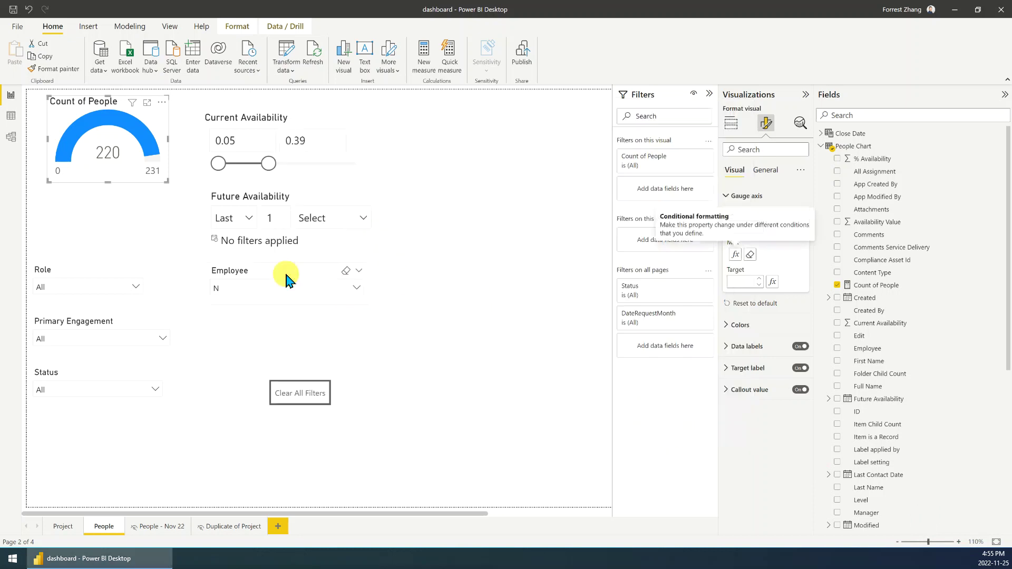